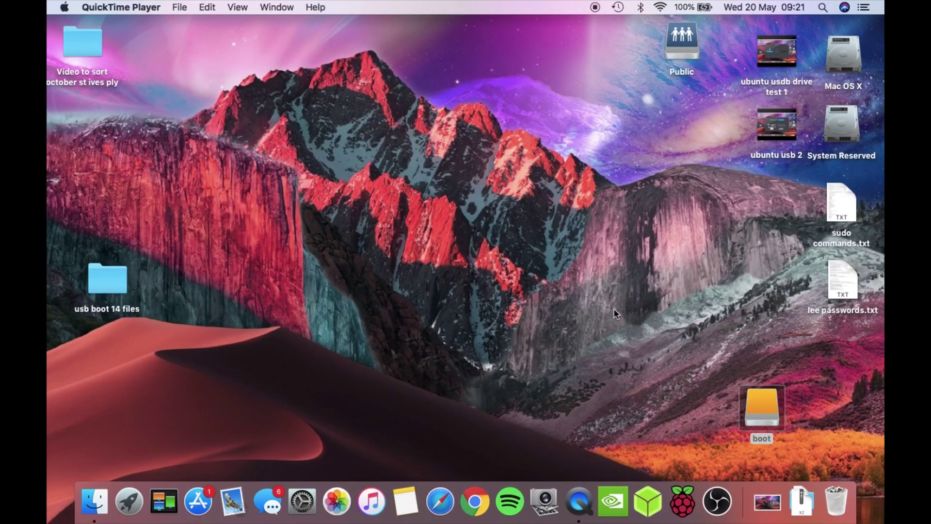
Step: Open the boot drive and the usb boot 14 files folder side by side
left_click(749, 397)
double_click(749, 398)
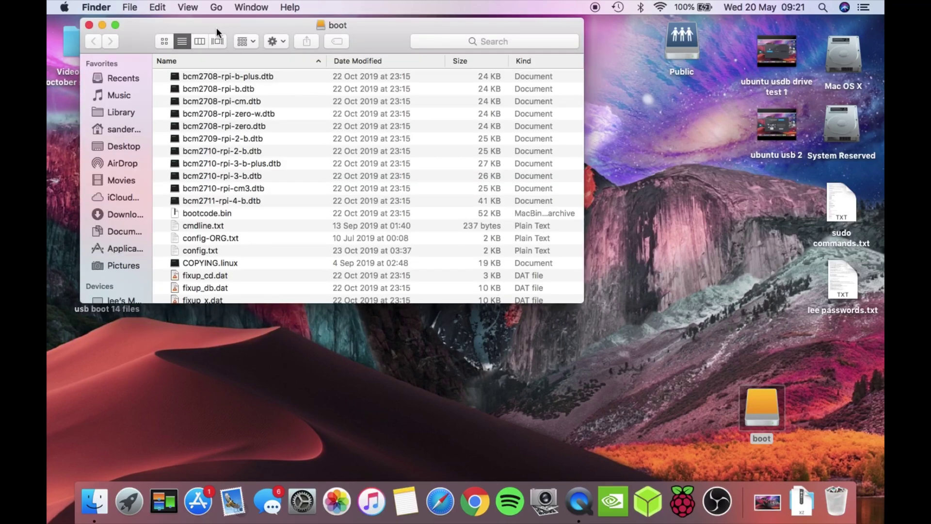
left_click_drag(215, 27, 459, 30)
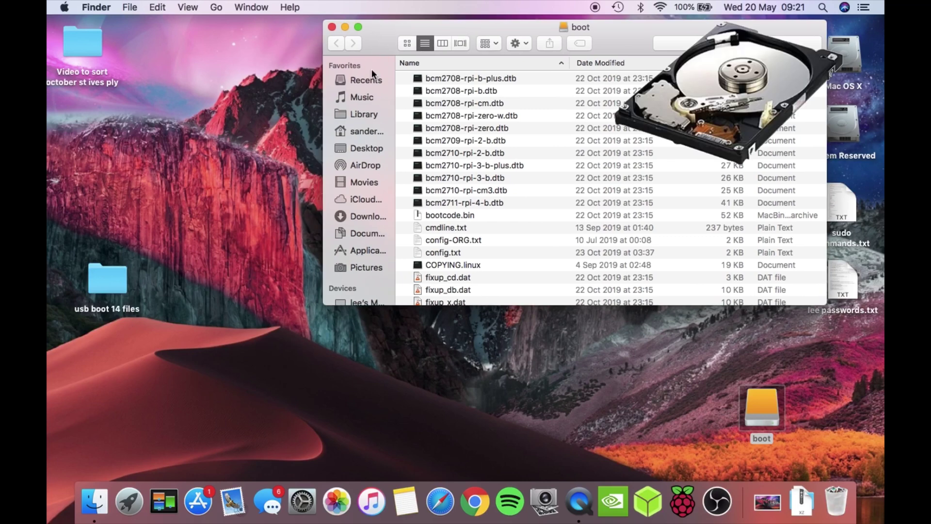
left_click(108, 282)
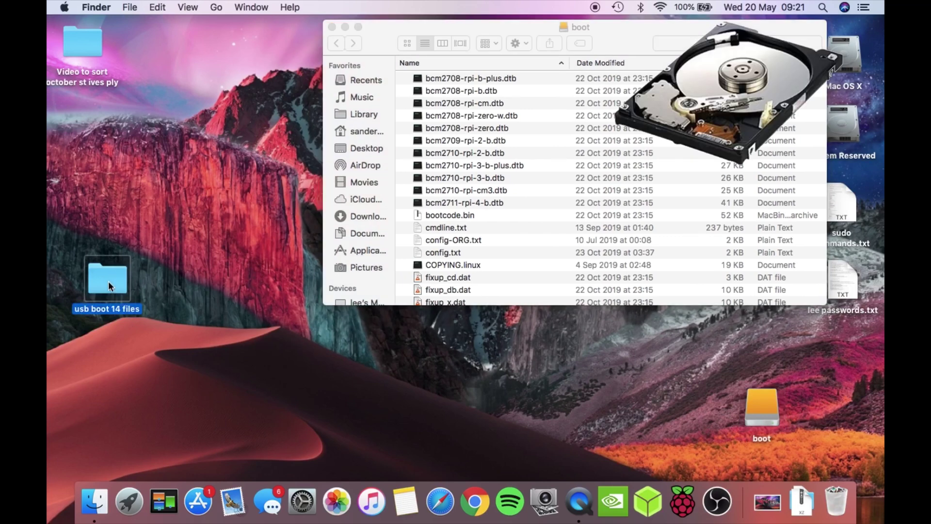
double_click(108, 281)
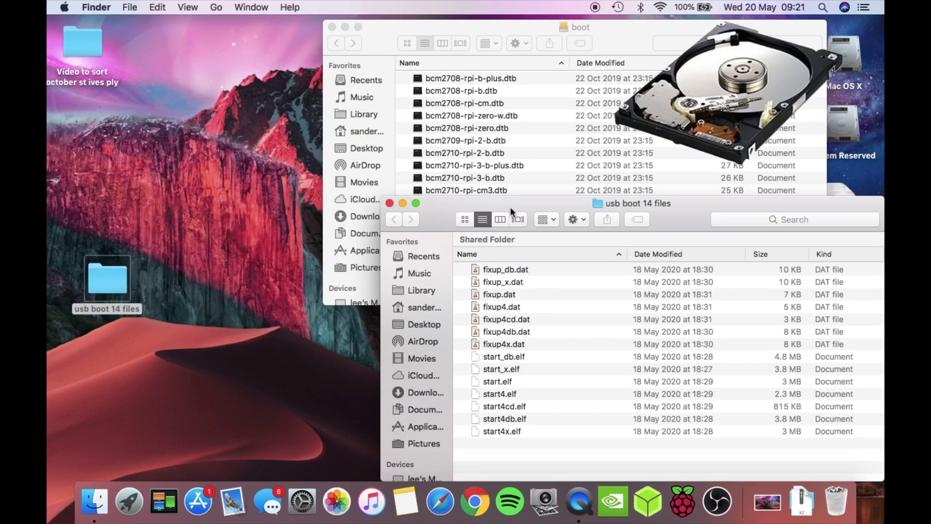
left_click_drag(510, 207, 203, 257)
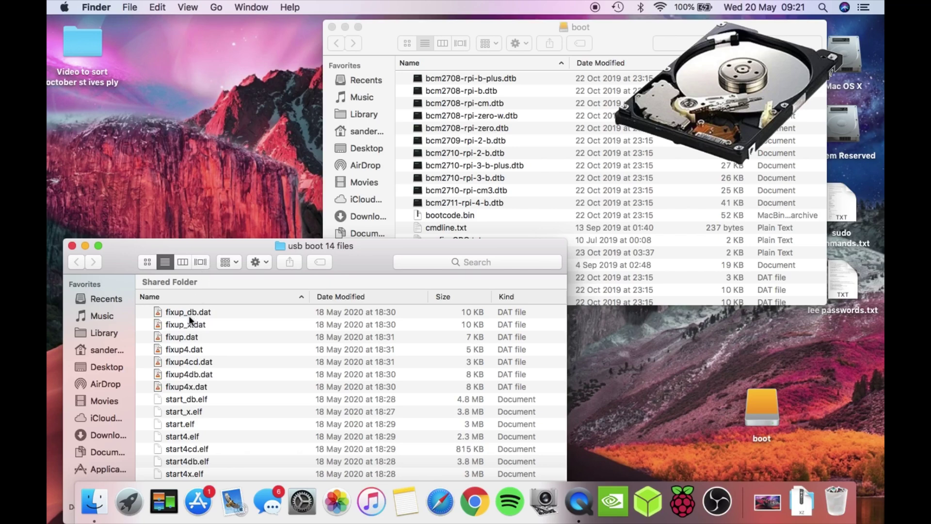
Step: Copy fixup4.dat and start4.elf onto boot, replacing all originals, then close the folder
left_click(188, 349)
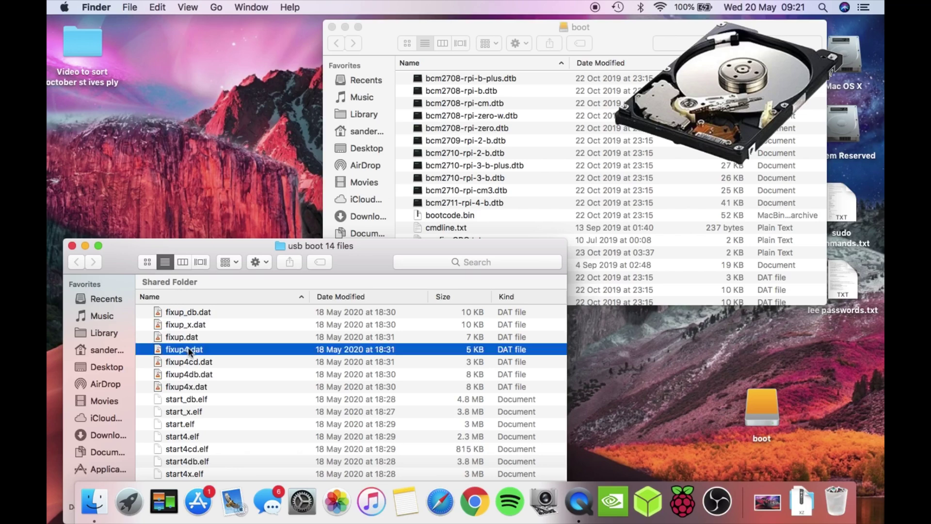
left_click(197, 433, "super")
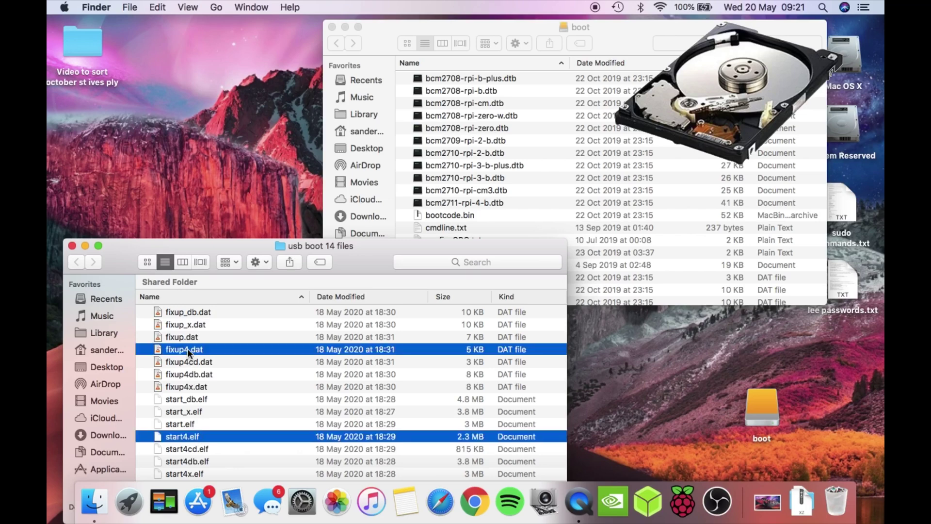
mouse_move(187, 349)
left_mouse_down()
mouse_move(535, 175)
mouse_move(528, 166)
left_mouse_up()
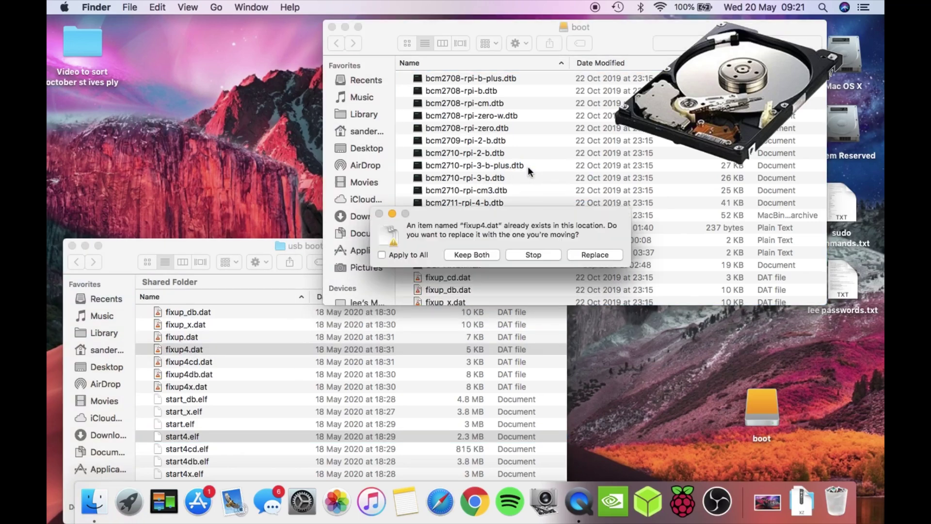
left_click(382, 255)
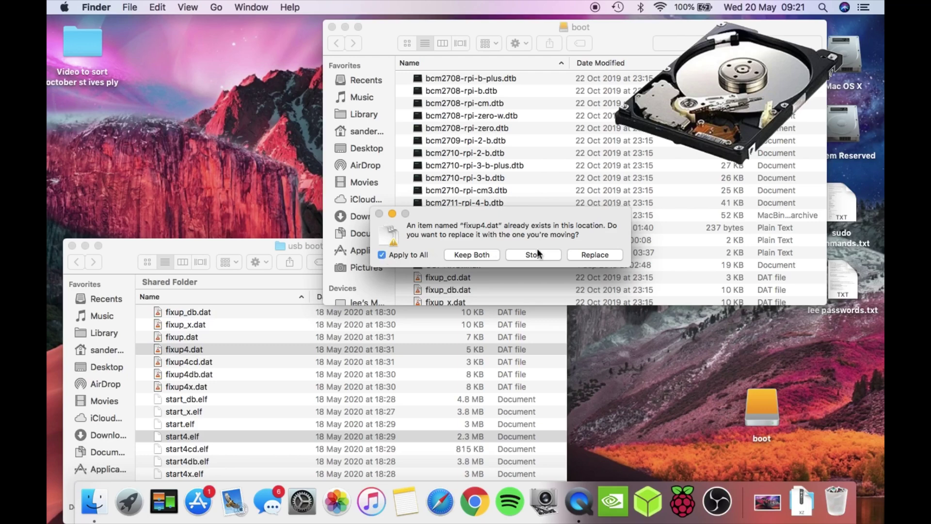
left_click(594, 255)
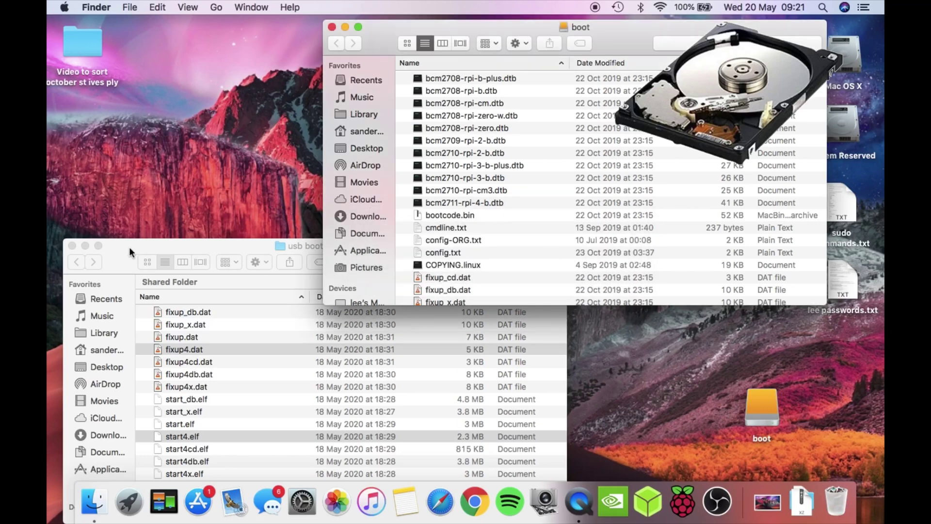
left_click(72, 246)
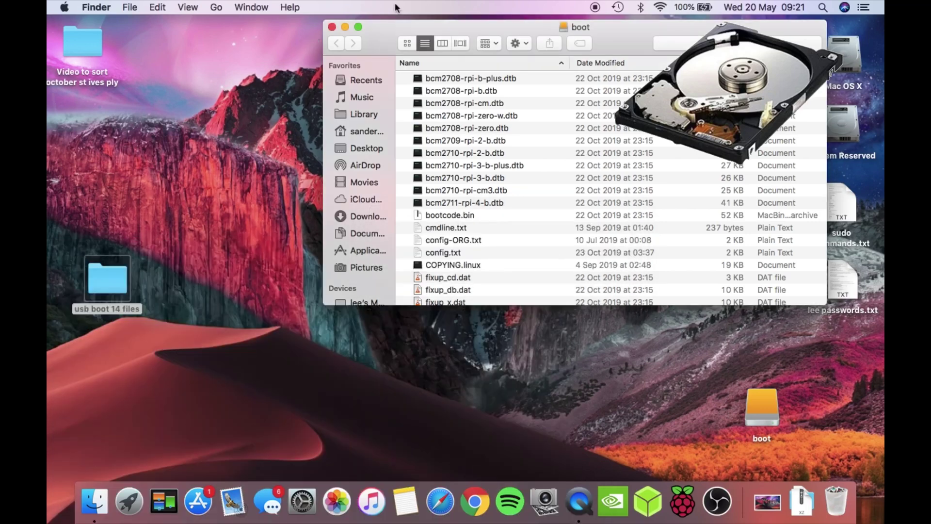
Step: Open config.txt and the sudo commands notes side by side
double_click(442, 251)
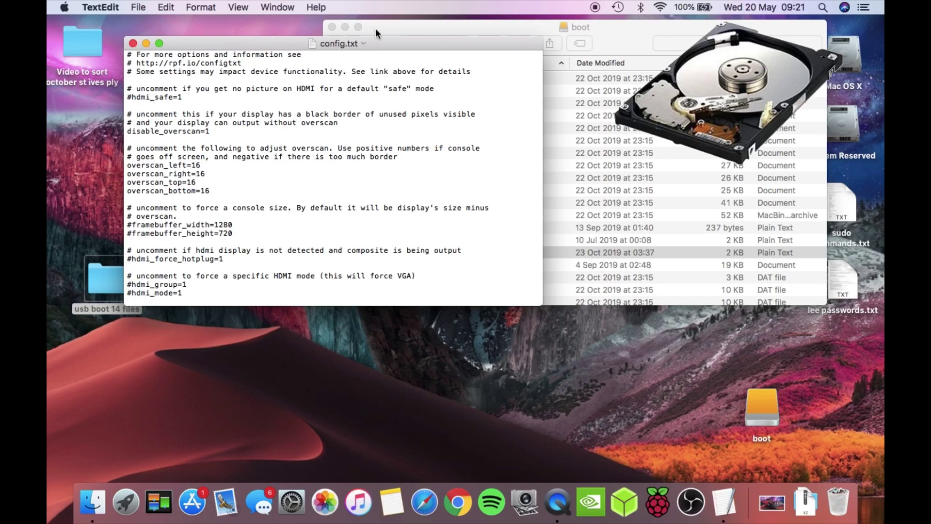
left_click(333, 27)
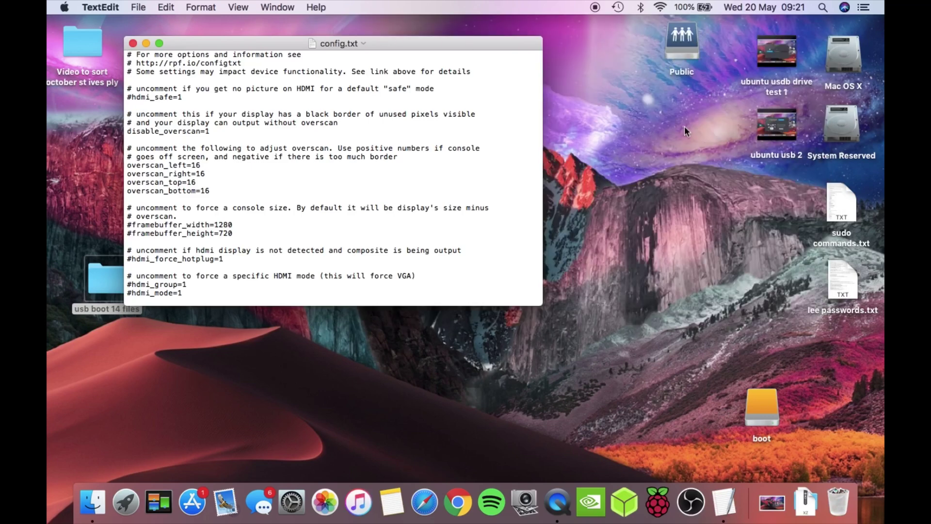
double_click(844, 216)
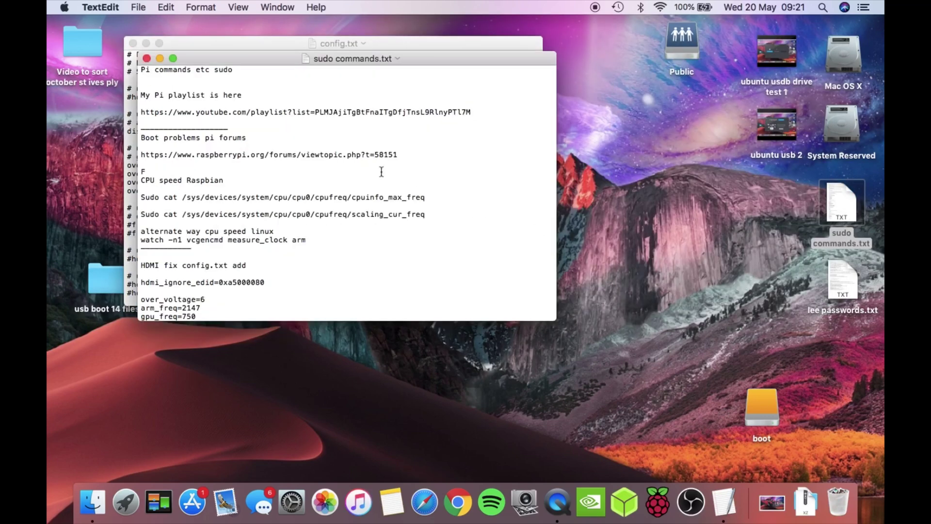
mouse_move(264, 58)
left_mouse_down()
mouse_move(574, 107)
mouse_move(660, 131)
left_mouse_up()
scroll(609, 304, "down", 5)
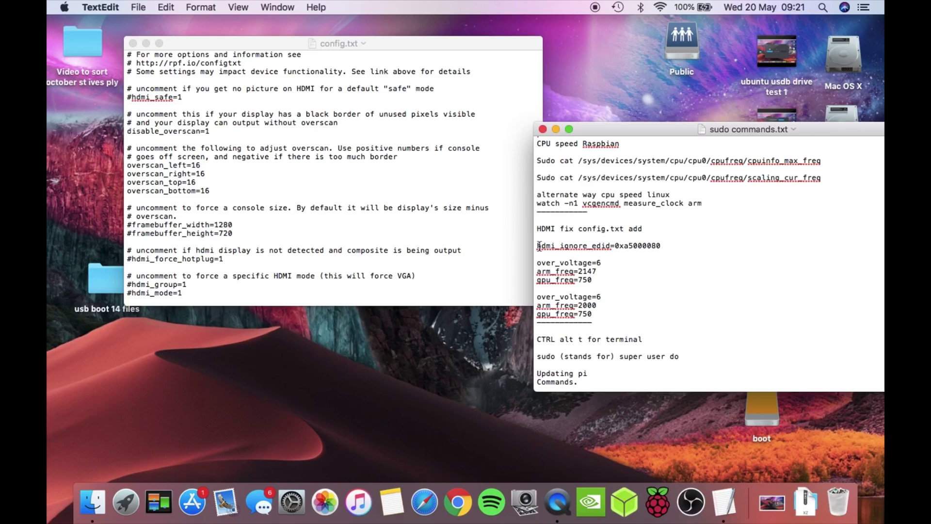
Step: Paste the notes' HDMI fix and overclock lines into config.txt after disable_overscan=1
left_click_drag(538, 246, 597, 278)
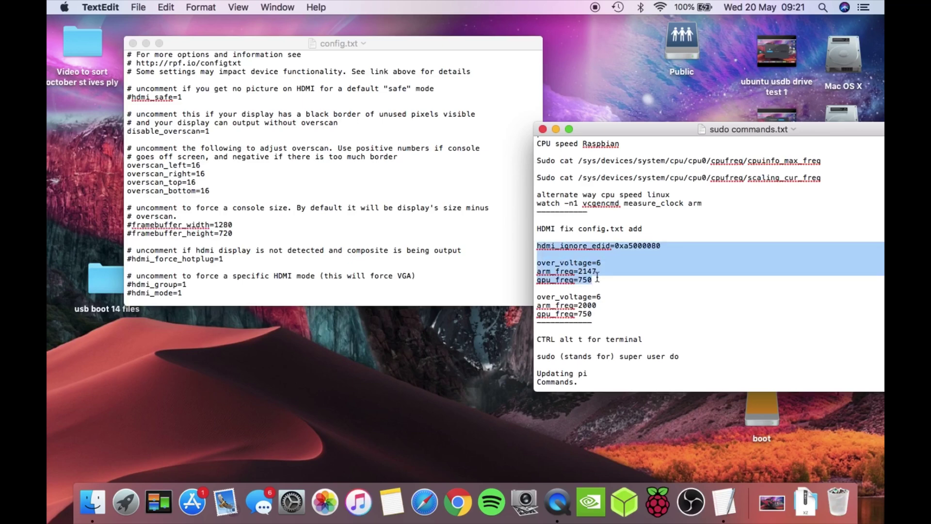
right_click(579, 265)
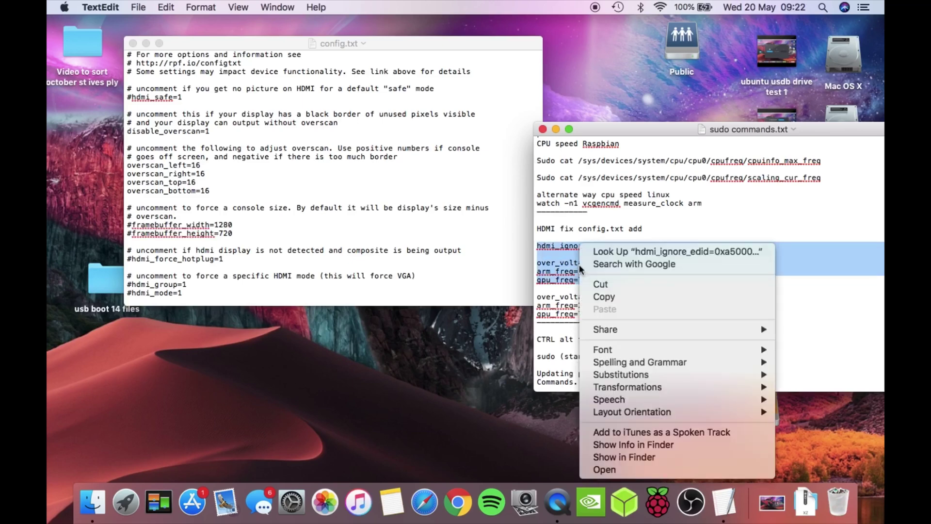
left_click(606, 296)
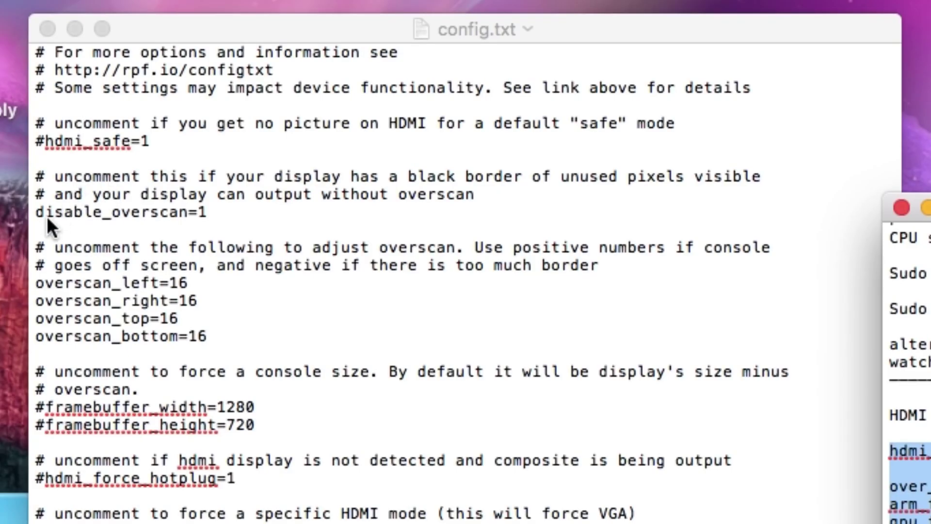
left_click(40, 227)
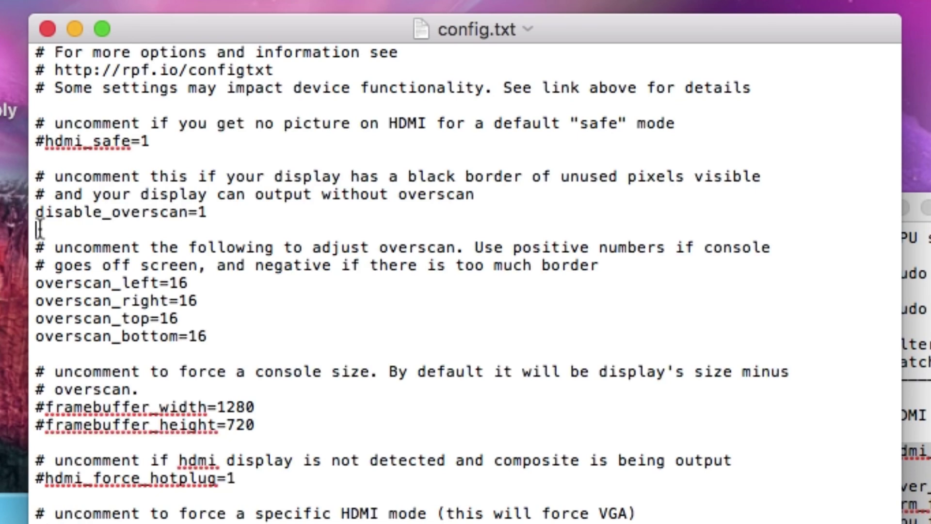
key("Return")
key("Return")
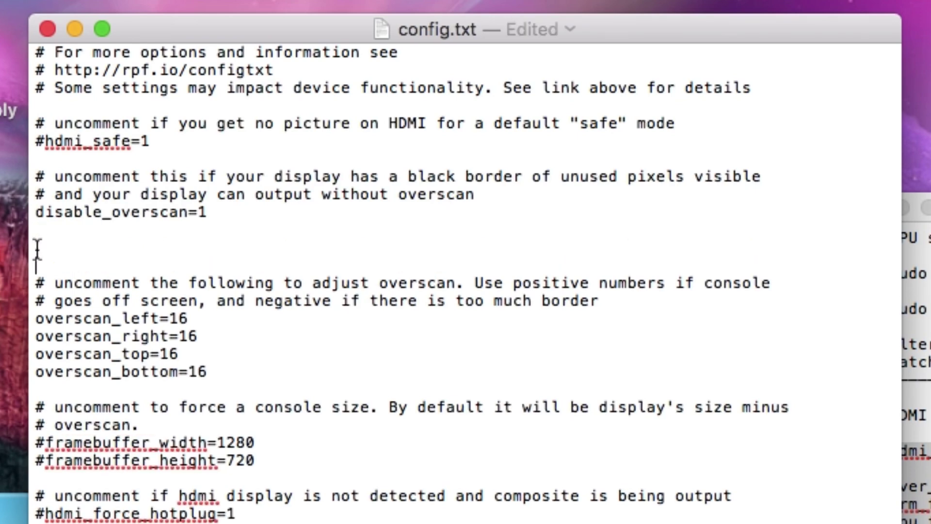
right_click(38, 250)
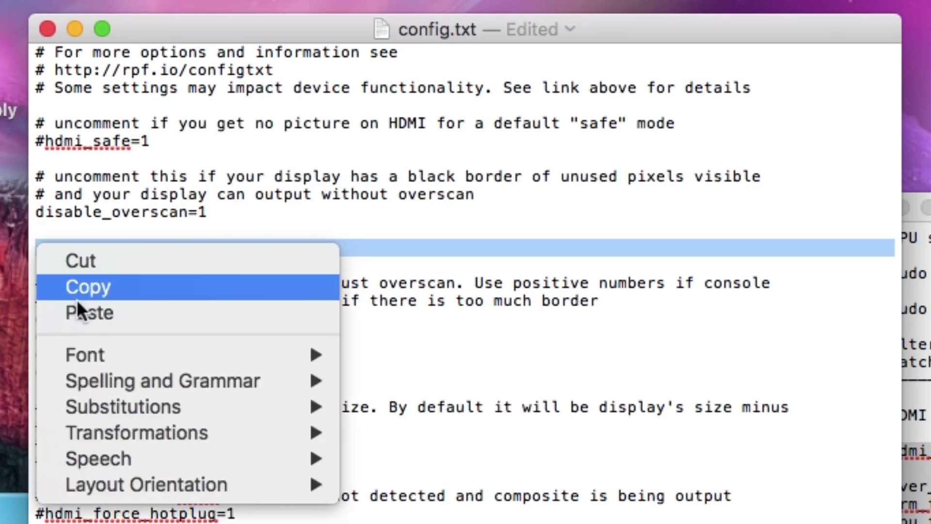
left_click(83, 310)
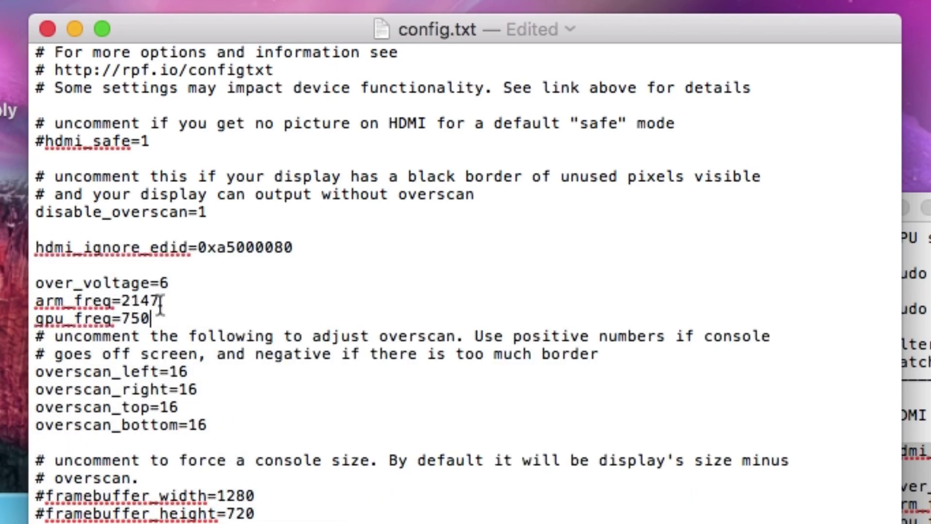
key("Return")
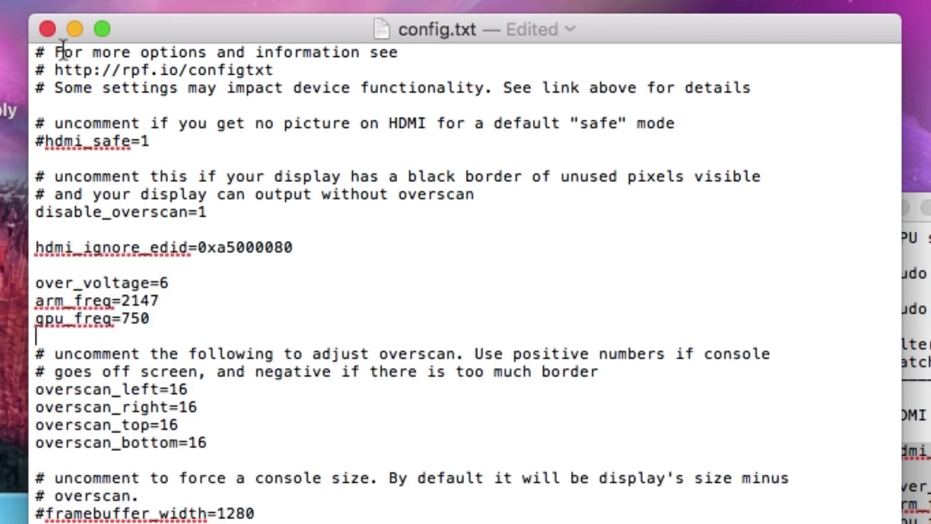
Step: Save config.txt and close the config.txt and notes windows
left_click(55, 1)
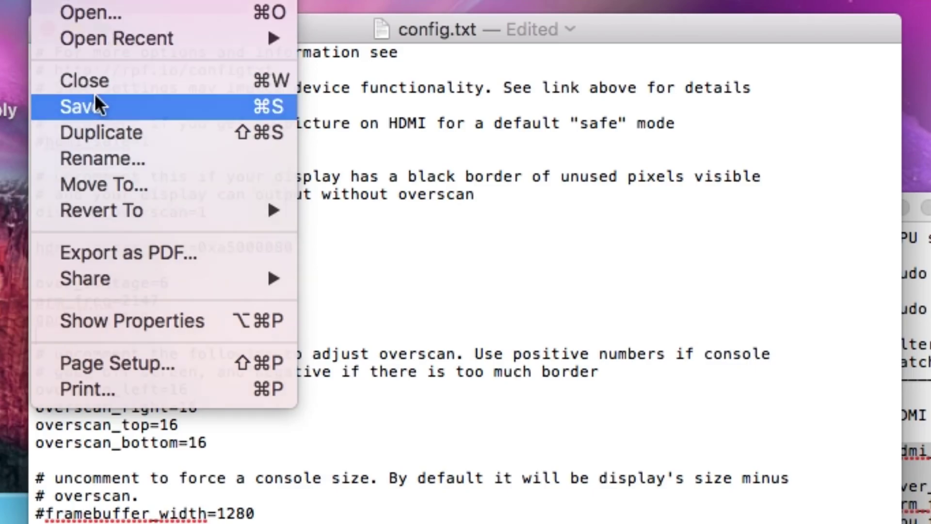
left_click(95, 107)
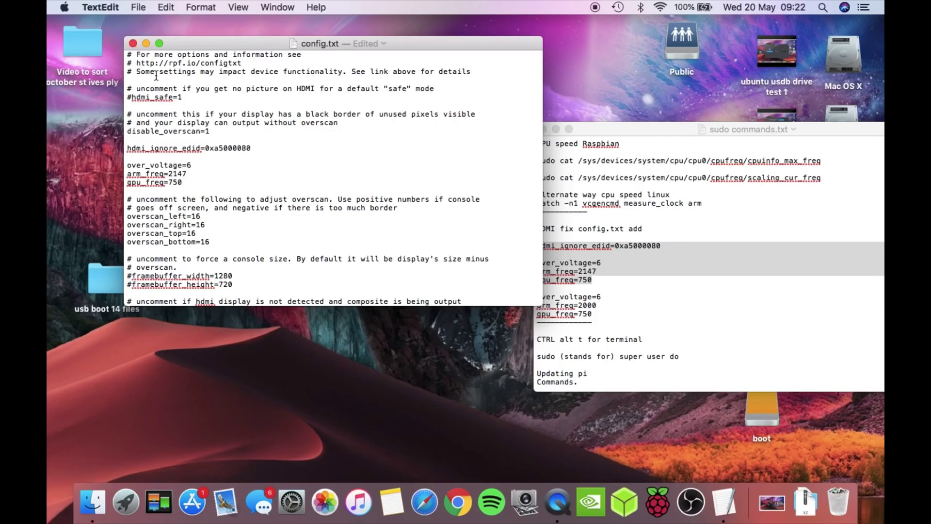
left_click(134, 44)
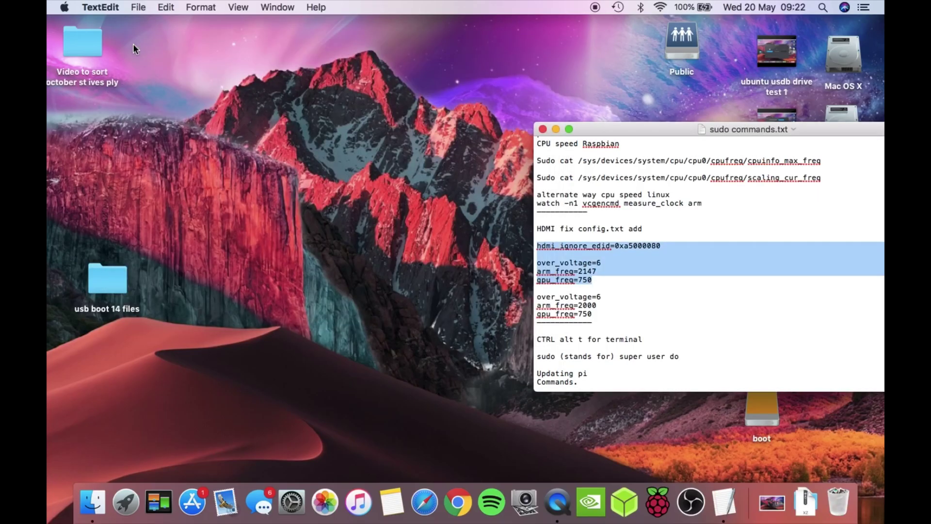
left_click(543, 130)
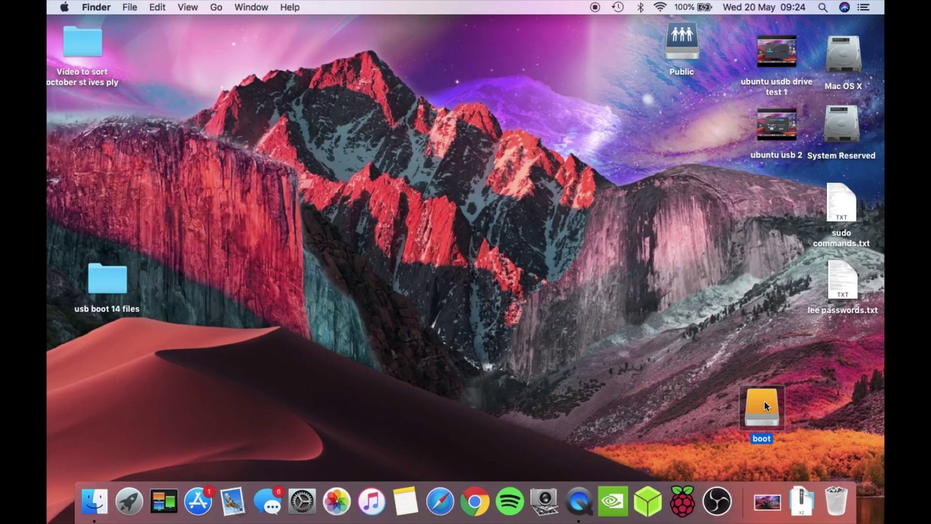
Step: Overwrite the boot drive's files with all 14 files from the usb boot 14 files folder
double_click(764, 401)
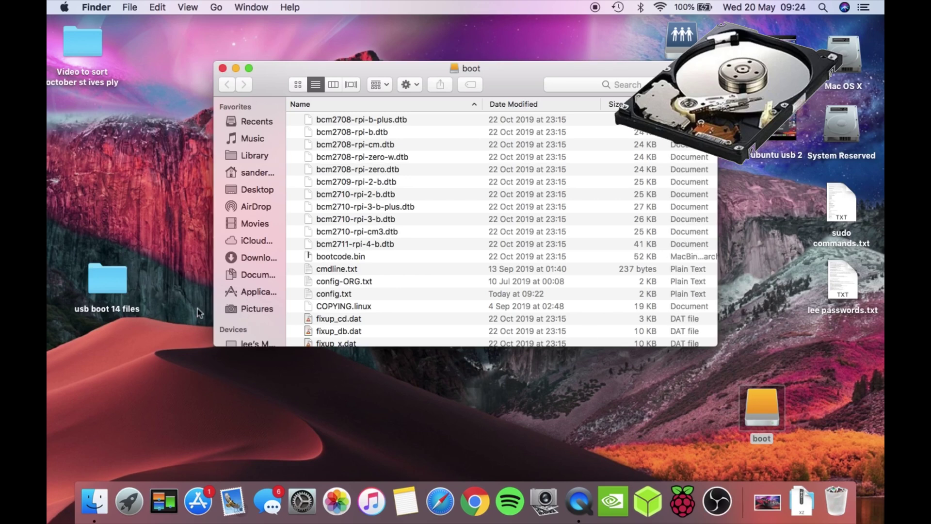
double_click(109, 284)
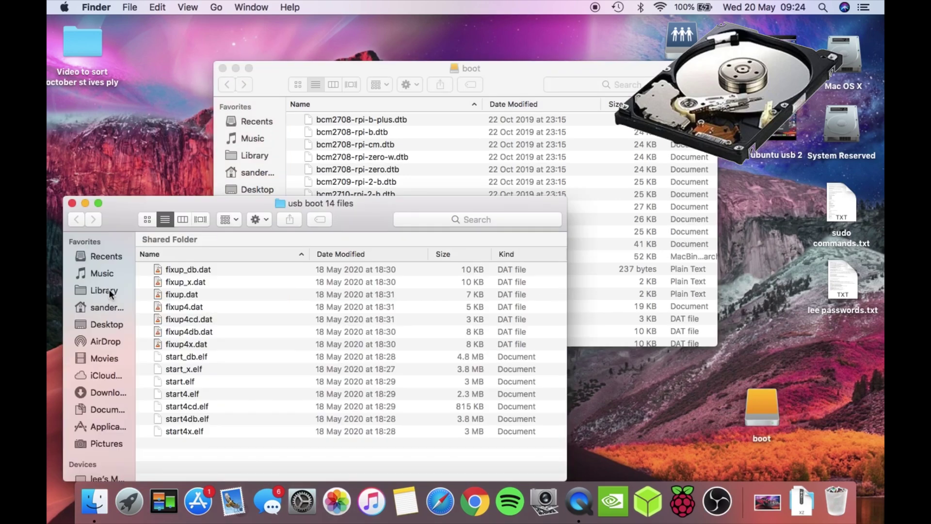
left_click(226, 368)
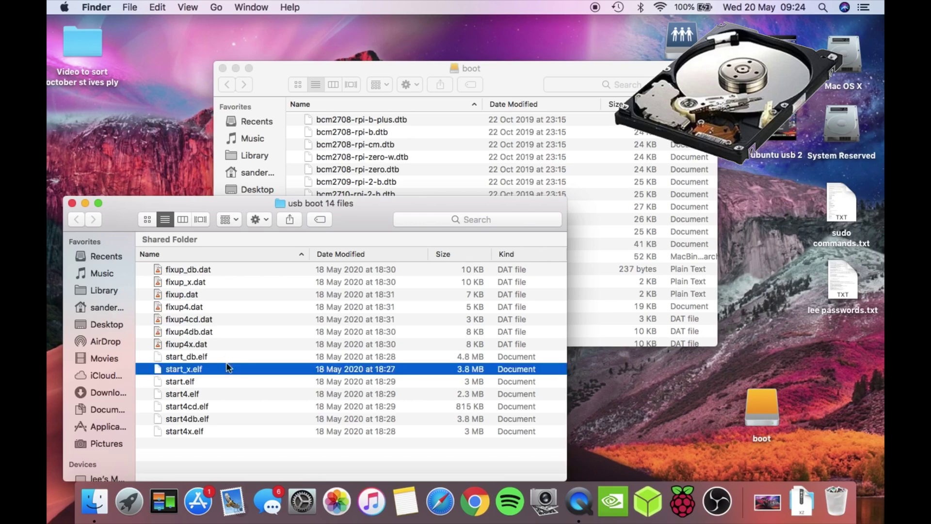
key("super+a")
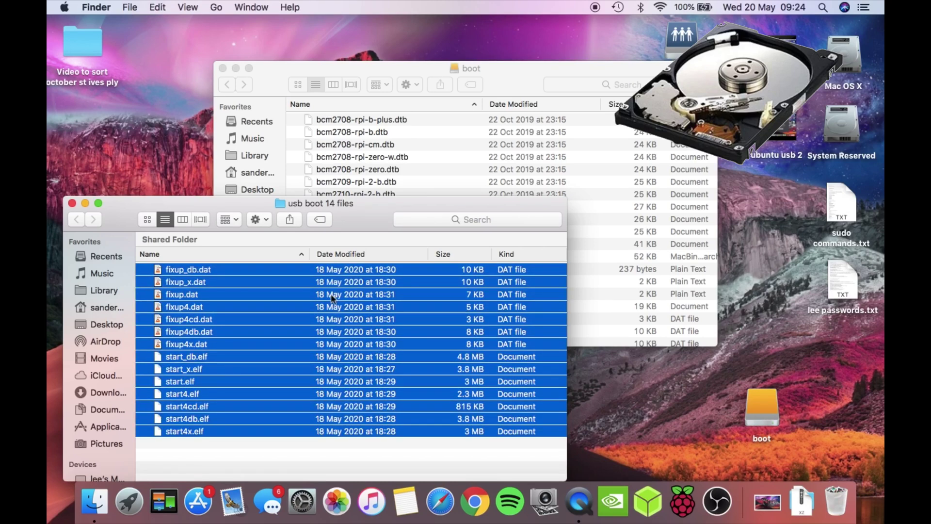
left_click_drag(362, 280, 587, 273)
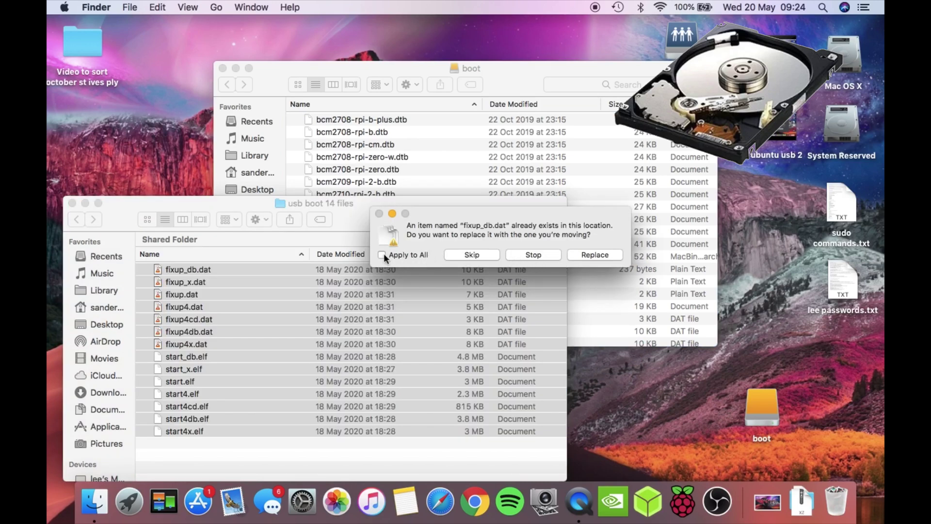
left_click(597, 255)
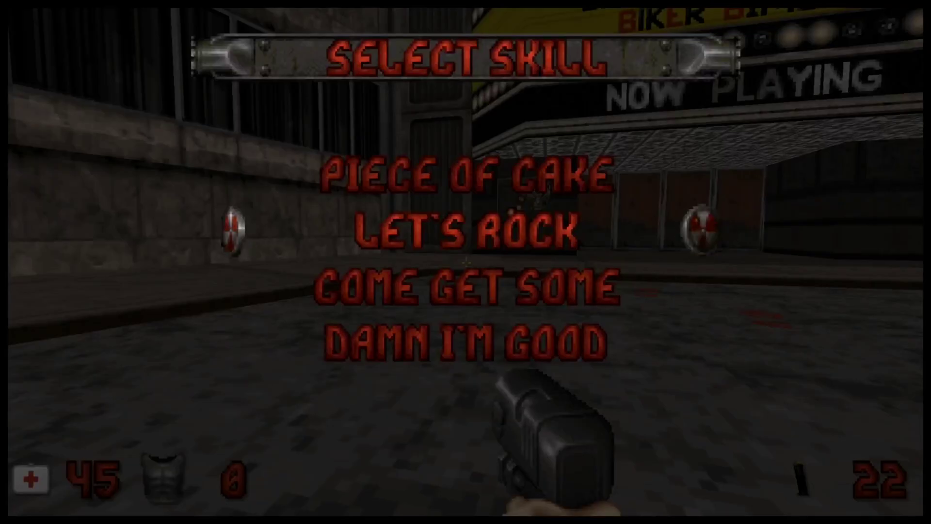
Step: Start the game at the chosen skill and walk from the rooftop onto the street
key("Return")
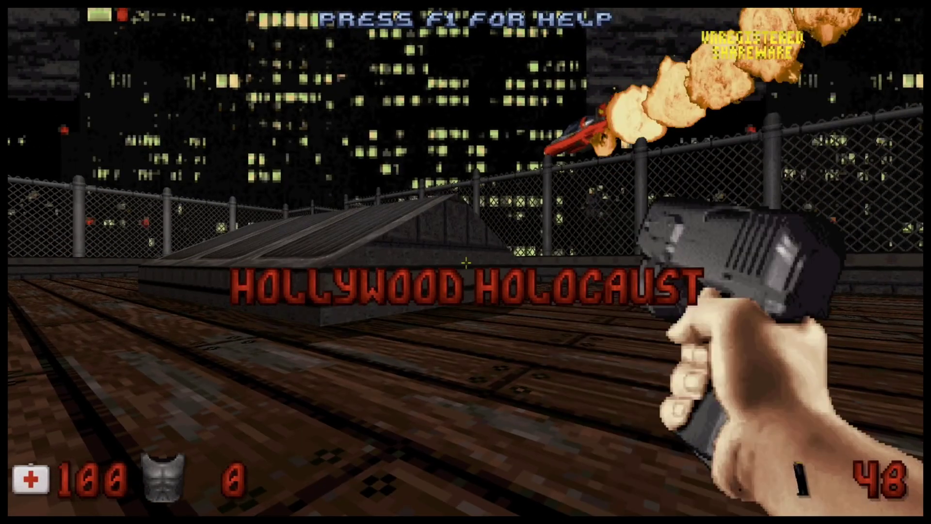
key("Left")
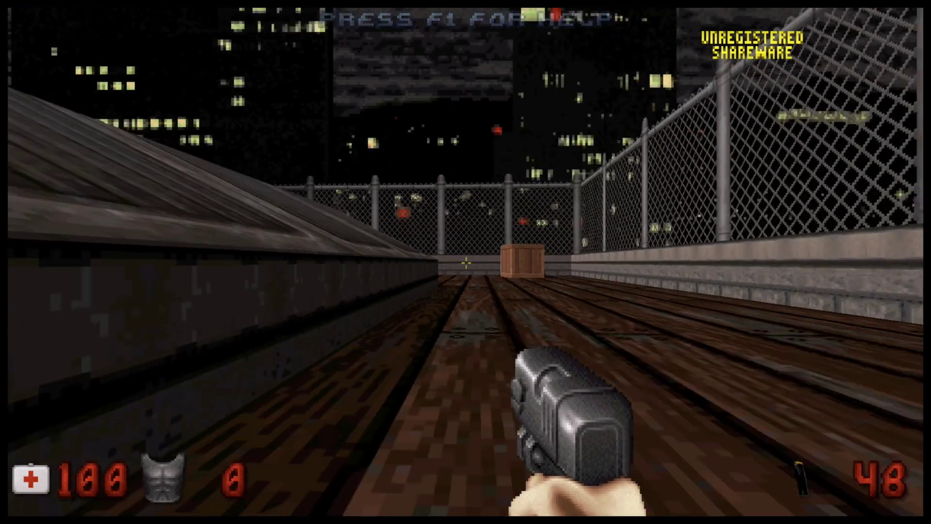
key("Left")
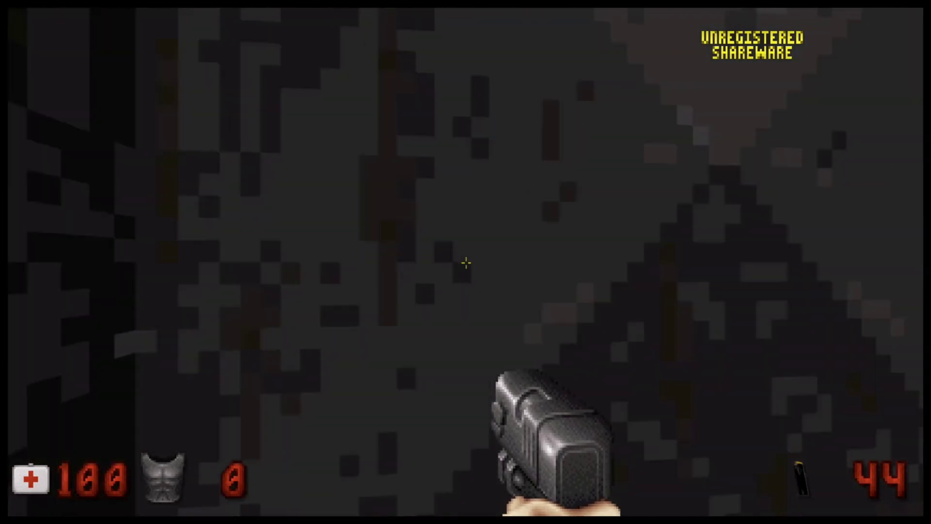
key("Up")
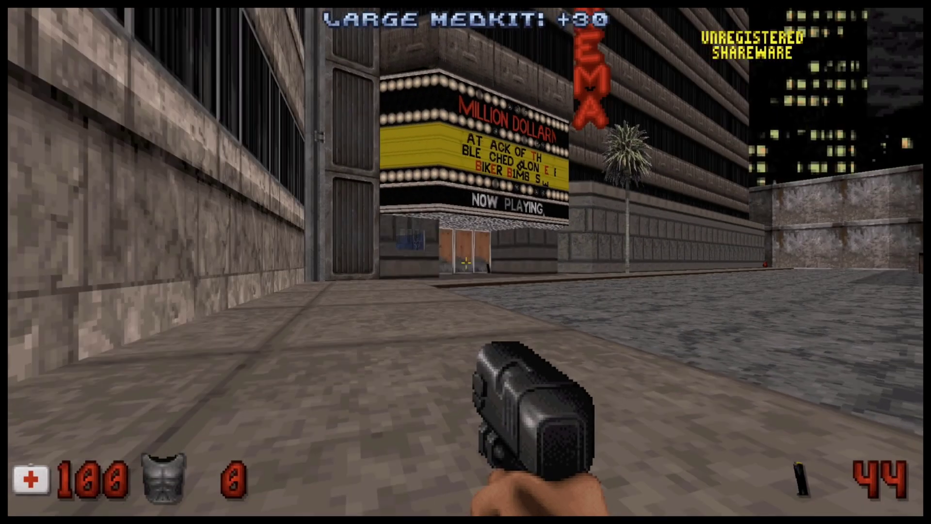
Step: Kill the first street enemy, collect the pistol ammo and head toward the alley
key("Right")
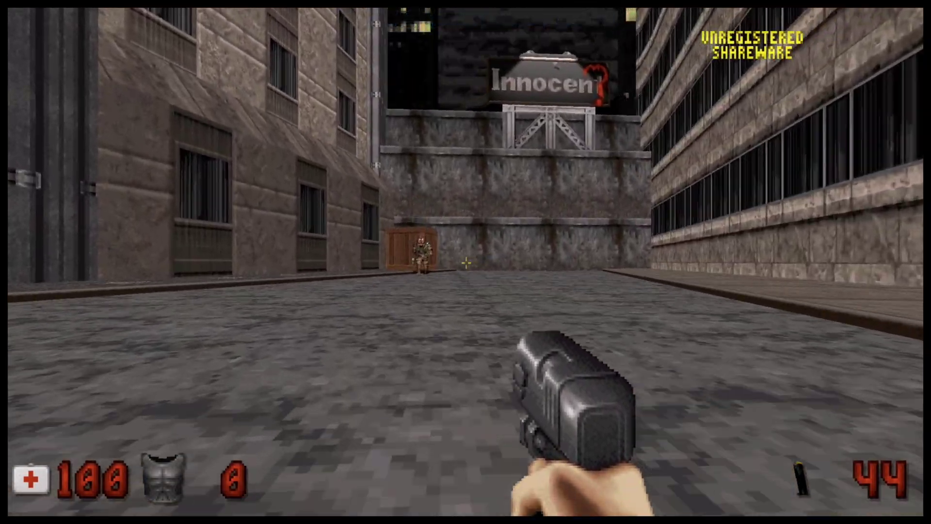
left_click(465, 262)
left_click(465, 262)
key("Up")
key("Page_Up")
key("Page_Down")
key("Up")
key("Page_Up")
key("Page_Down")
key("Up")
key("Up")
key("Left")
key("Right")
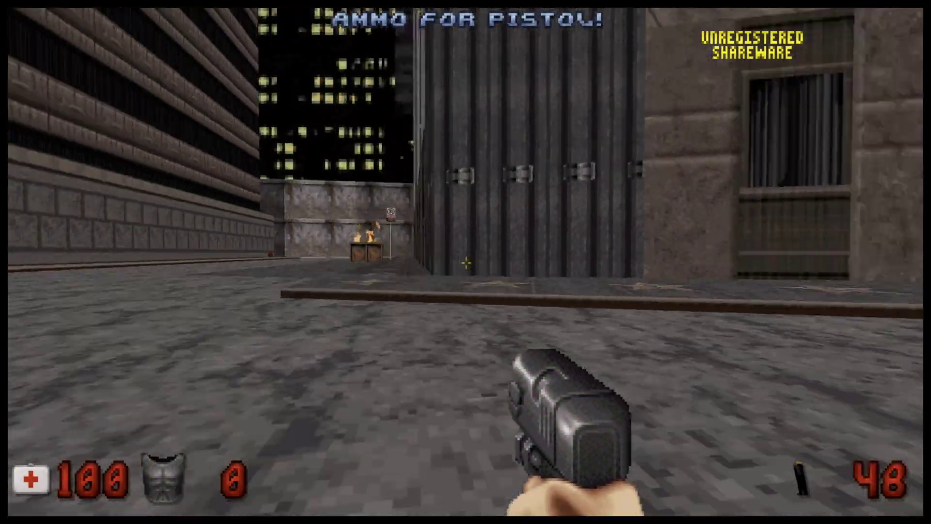
key("Right")
key("Up")
key("Up")
key("Up")
key("Up")
Step: Walk down the alley and shoot the red fire hydrant
key("Left")
key("Up")
key("Up")
key("Up")
key("Up")
key("Up")
key("Up")
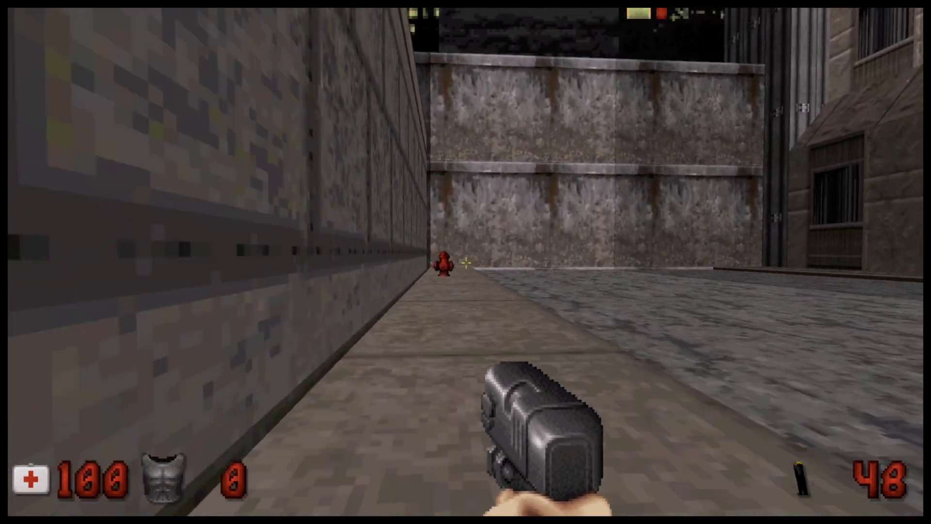
key("Up")
key("ctrl")
key("Up")
key("Right")
key("Right")
key("Right")
Step: Kill the enemy at the burning dumpster, then head toward the blue fountain
key("Up")
key("ctrl")
key("Up")
key("ctrl")
key("ctrl")
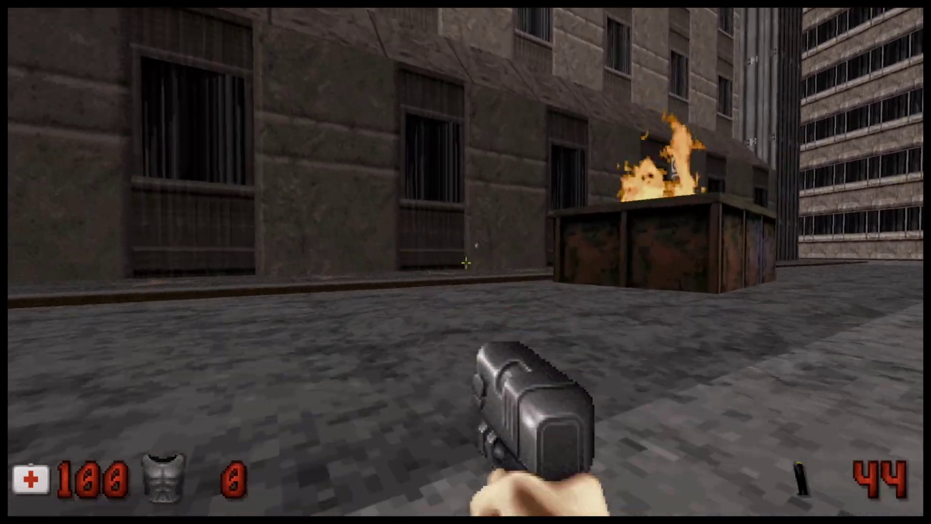
key("Up")
key("Left")
key("ctrl")
key("ctrl")
key("ctrl")
key("ctrl")
key("Left")
key("Left")
key("ctrl")
key("ctrl")
key("Up")
key("Up")
key("Left")
key("Up")
key("Left")
key("Up")
key("Left")
key("Up")
key("Left")
key("Up")
key("Left")
key("Up")
key("Left")
key("Left")
key("Left")
key("Left")
key("Left")
key("ctrl")
key("ctrl")
Step: Shoot the approaching enemies and grab the pistol ammo
key("ctrl")
key("ctrl")
key("ctrl")
key("ctrl")
key("ctrl")
key("ctrl")
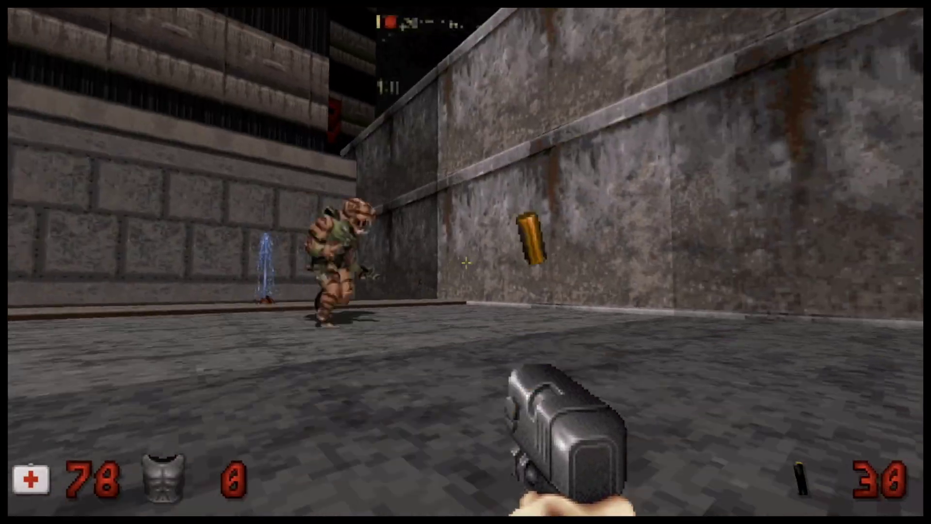
key("Up")
key("Right")
key("Up")
key("Right")
key("ctrl")
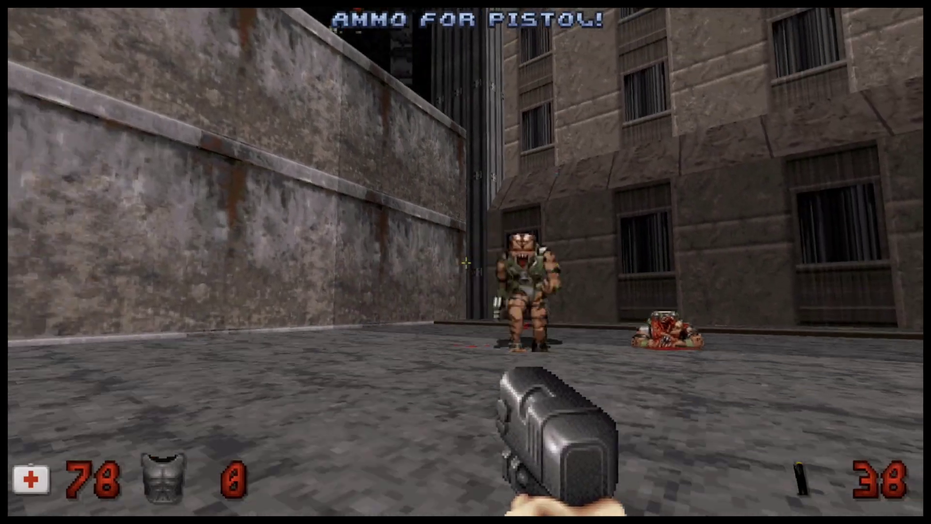
key("ctrl")
key("ctrl")
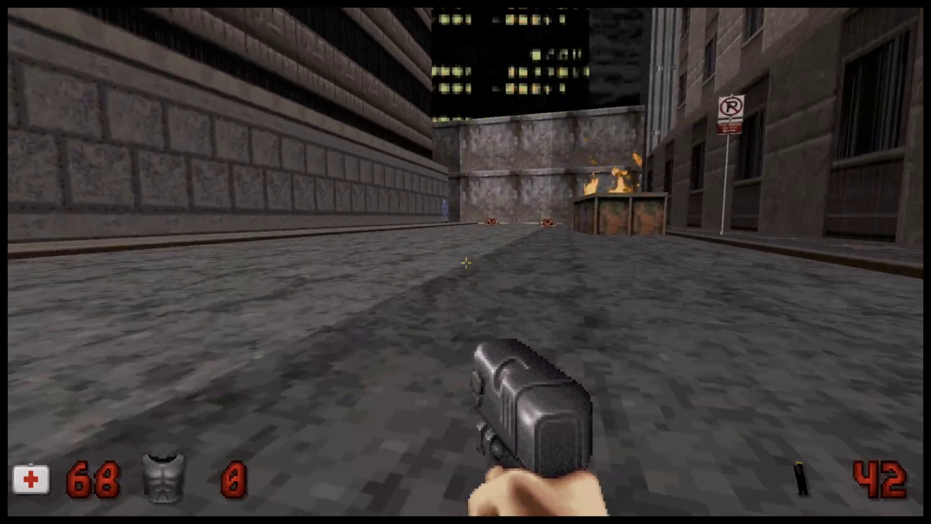
Step: Walk through the graffiti alley toward the cinema's Now Playing marquee
key("Up")
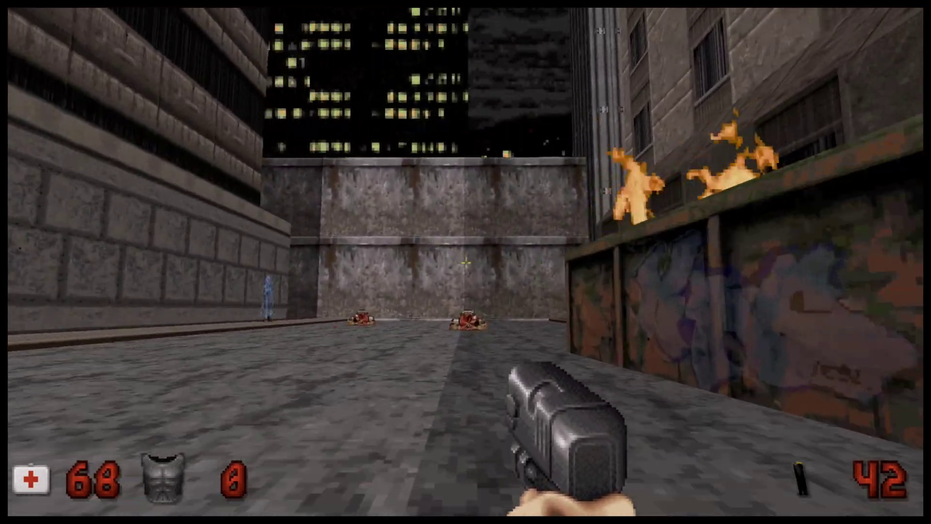
key("Left")
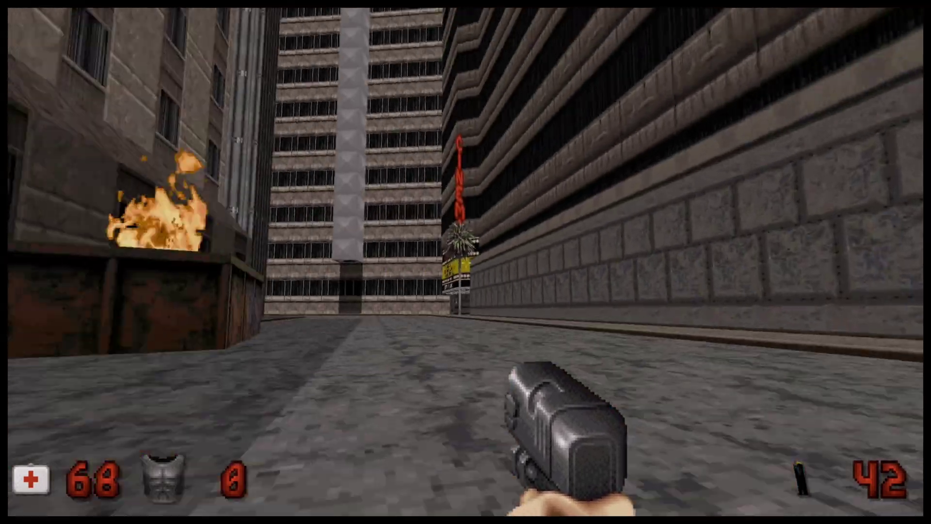
key("Up")
key("Right")
key("Up")
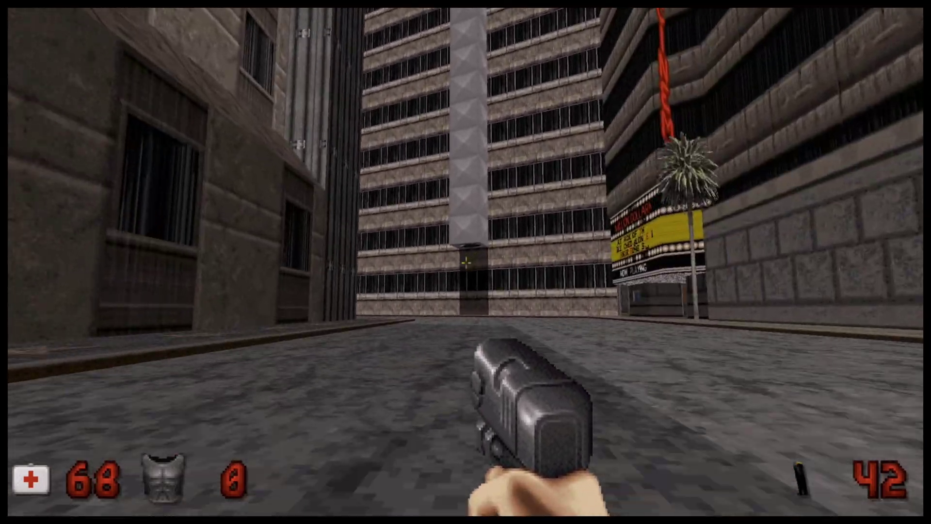